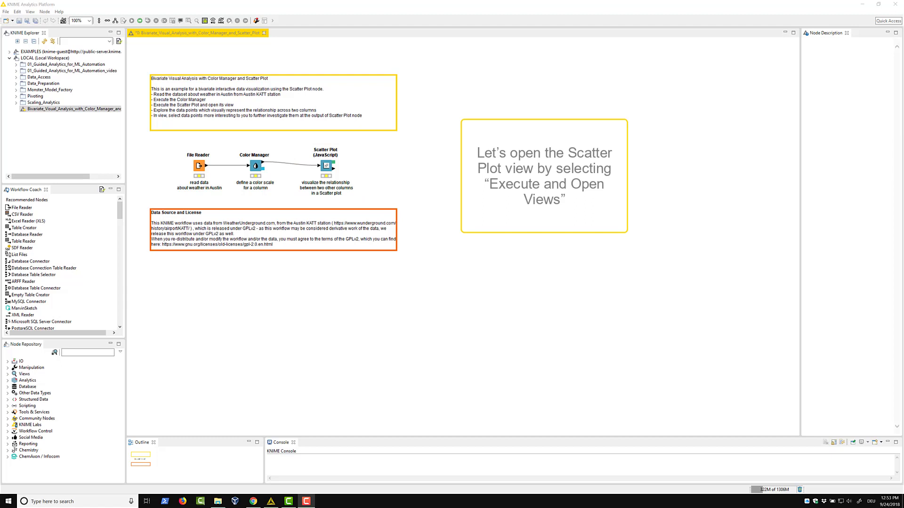
# Execute the Scatter Plot (JavaScript) node and open its interactive view
pyautogui.rightClick(326, 167)
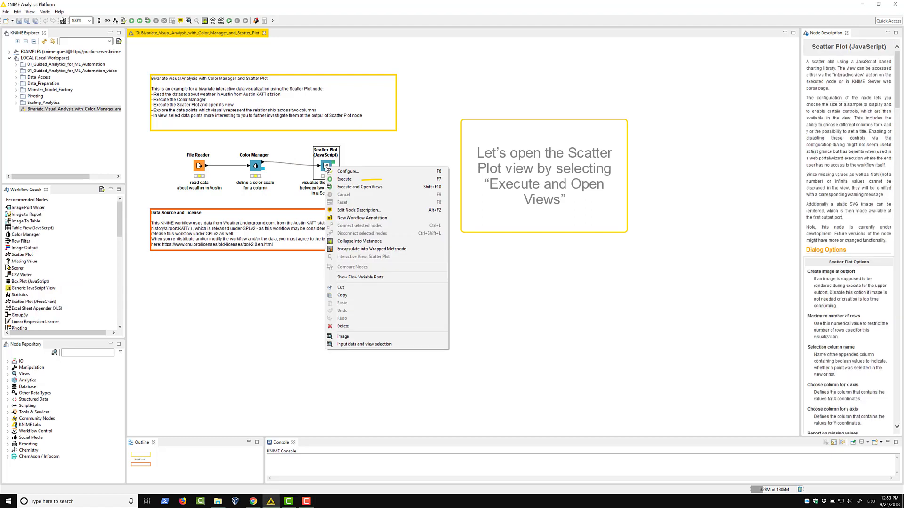
pyautogui.click(375, 187)
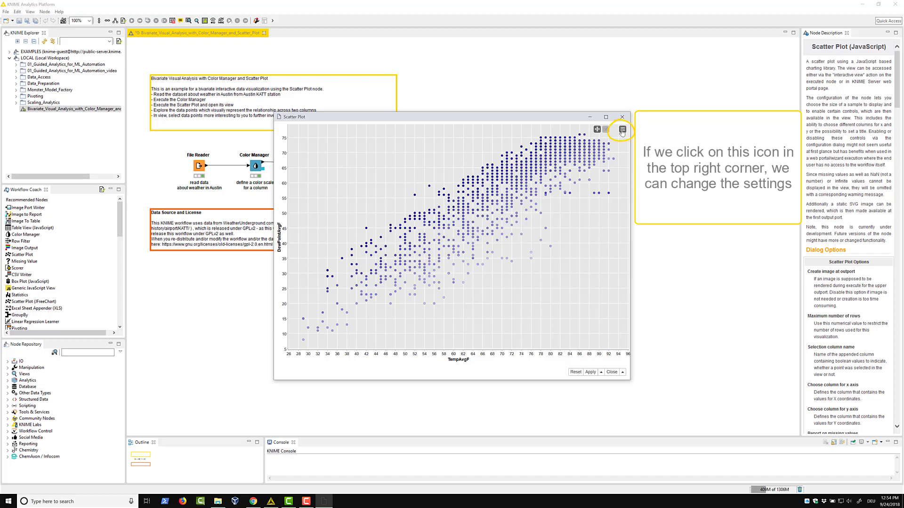
# Set the chart title 'Austin Weather Scatter Plot' and subtitle 'Interesting relationship between two columns'
pyautogui.click(622, 131)
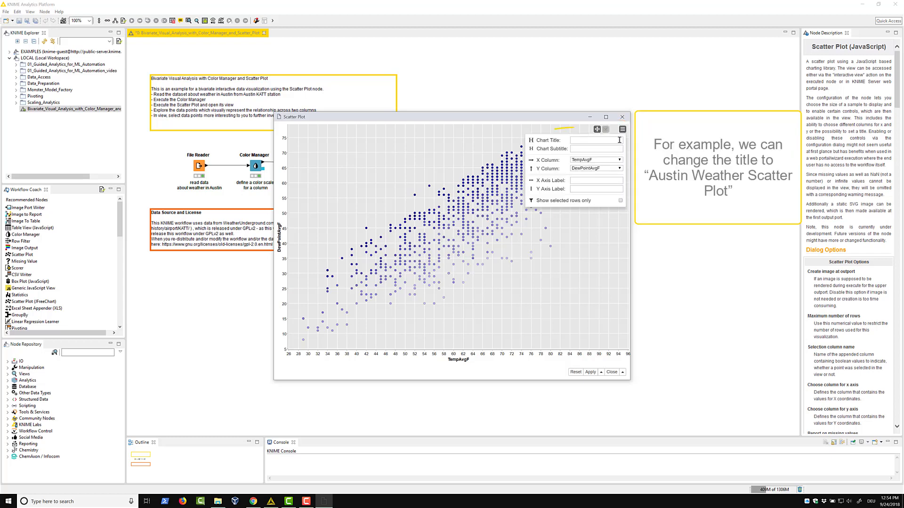
pyautogui.write('Austin We')
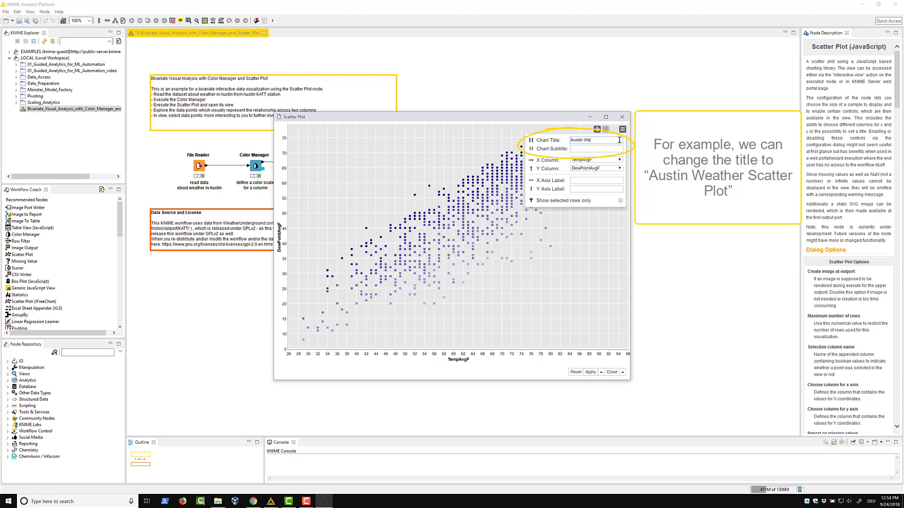
pyautogui.write('ather Scatter Plot')
pyautogui.click(618, 150)
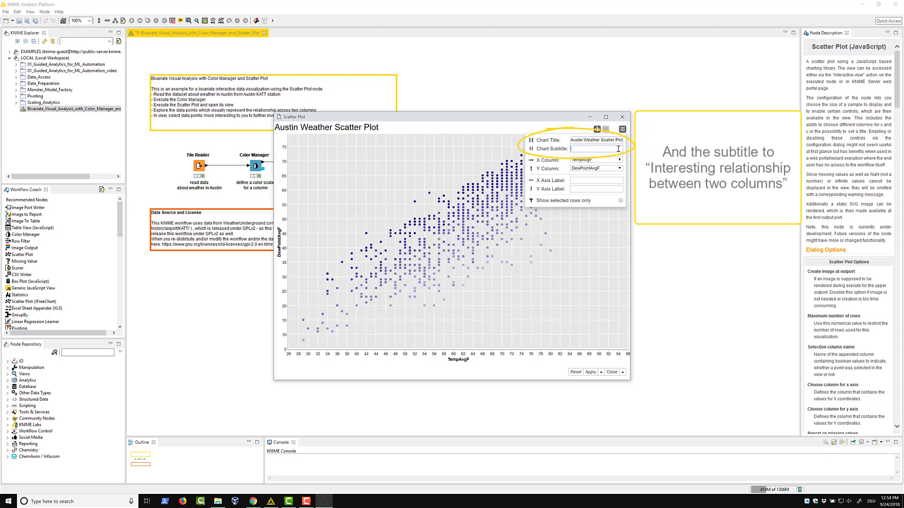
pyautogui.write('Interesting relationship between two columns')
pyautogui.press('Return')
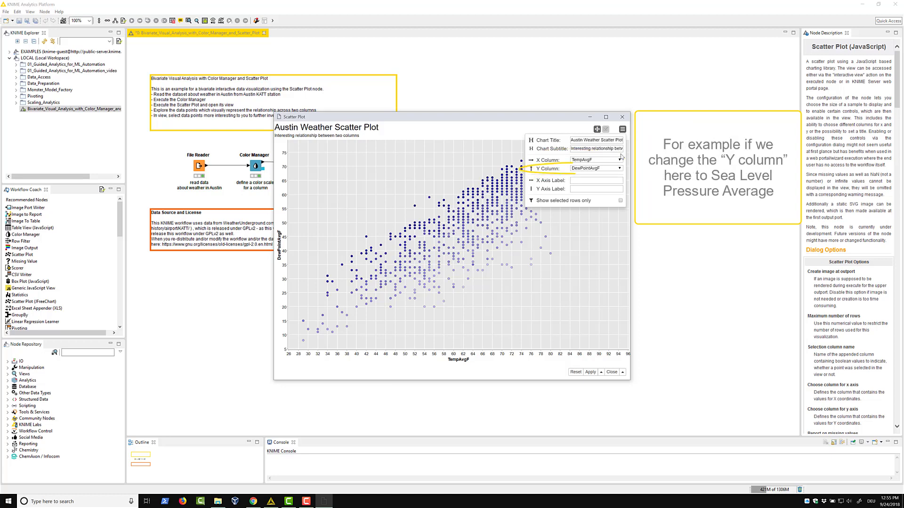
# Plot SeaLevelPressureAvgInches on the Y axis, then switch back to DewPointAvgF
pyautogui.click(620, 169)
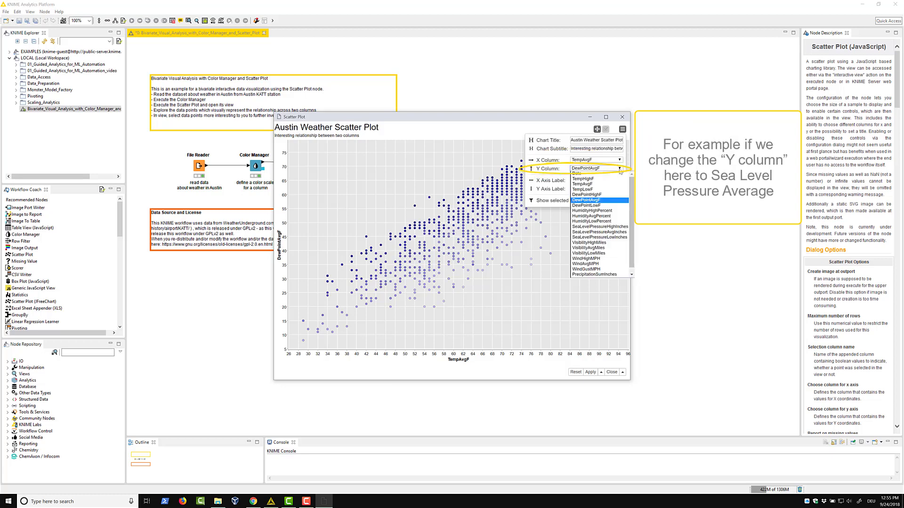
pyautogui.click(620, 234)
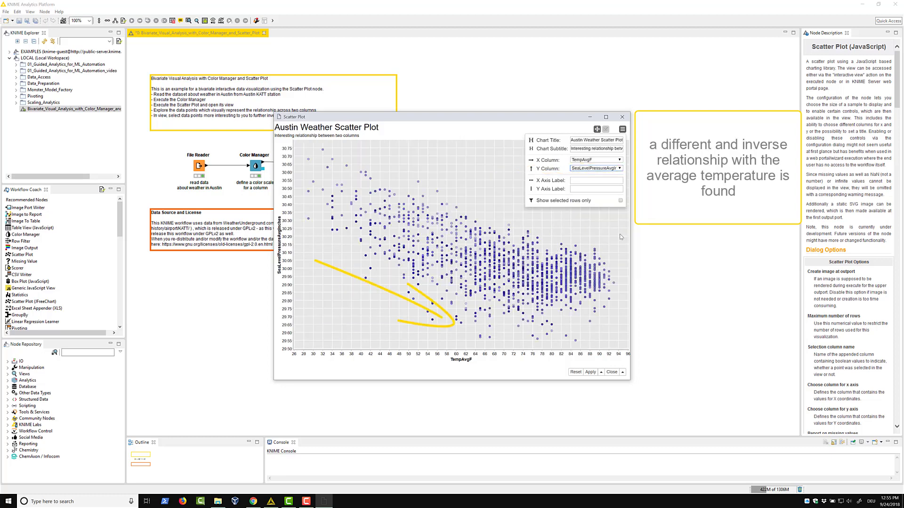
pyautogui.click(619, 169)
pyautogui.click(617, 203)
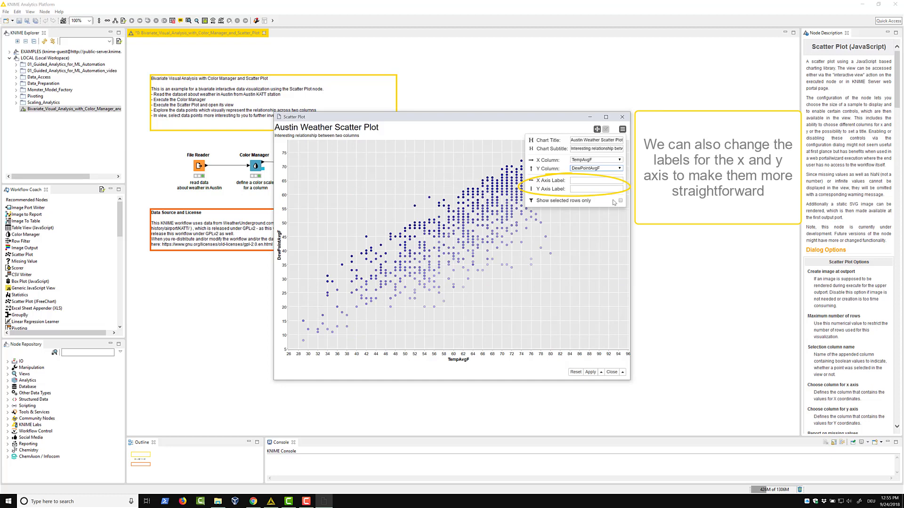
# Hide the chart settings, zoom the plot with the mouse wheel, and pan across the points
pyautogui.click(623, 129)
pyautogui.scroll(3, 478, 217)
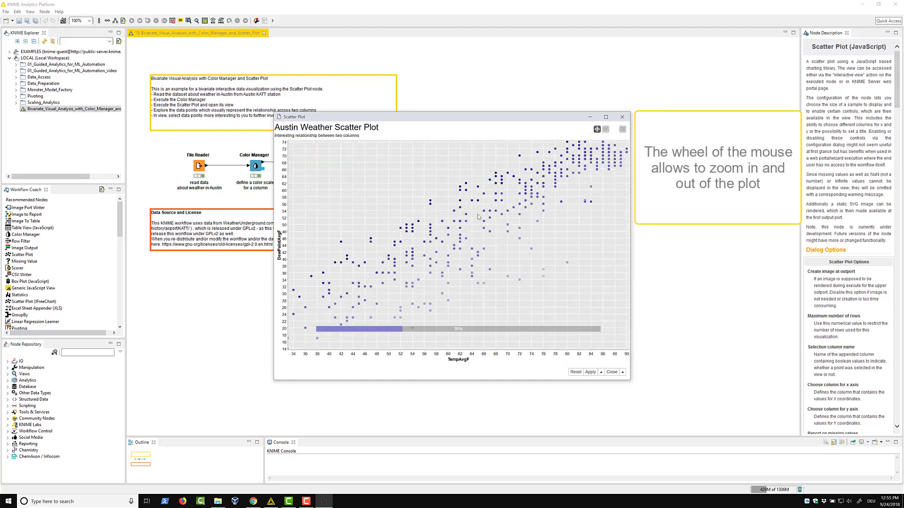
pyautogui.scroll(-2, 478, 216)
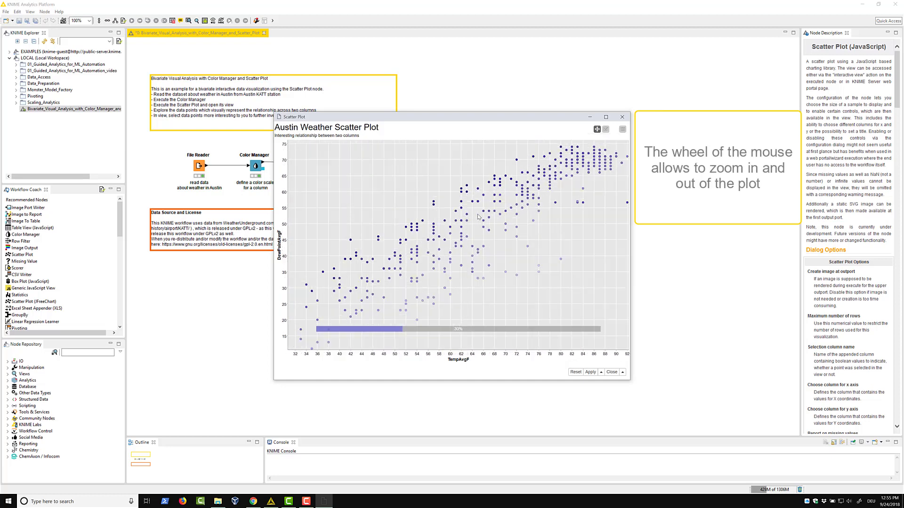
pyautogui.scroll(1, 478, 217)
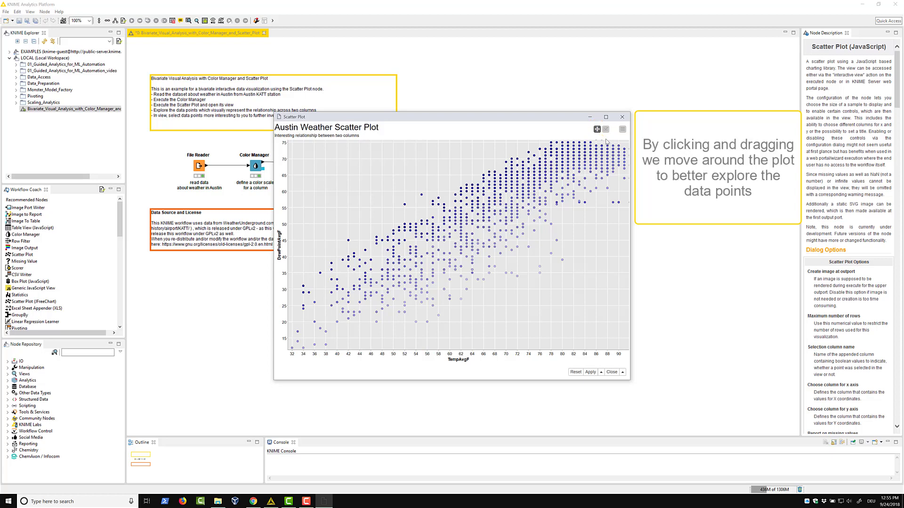
pyautogui.moveTo(606, 142); pyautogui.dragTo(419, 230)
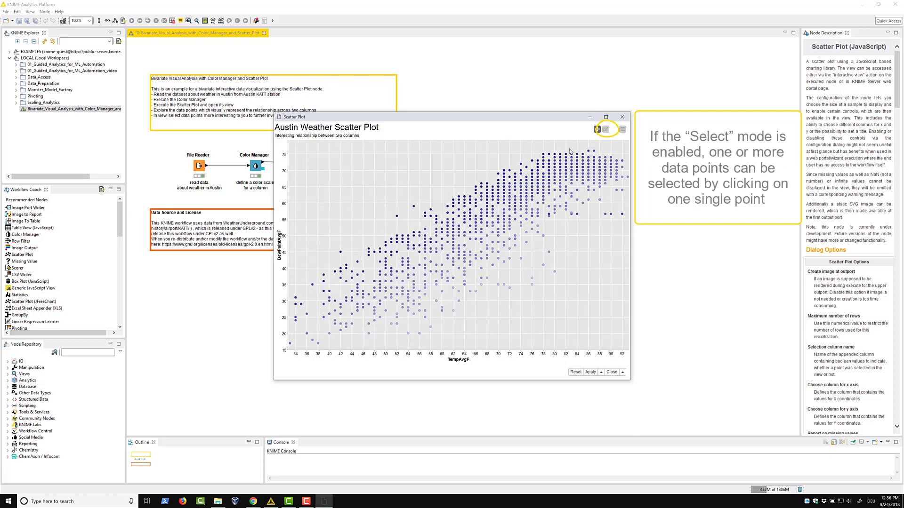
# Rectangle-select the central points near TempAvgF 54–72, apply the selection, and close the view
pyautogui.click(606, 130)
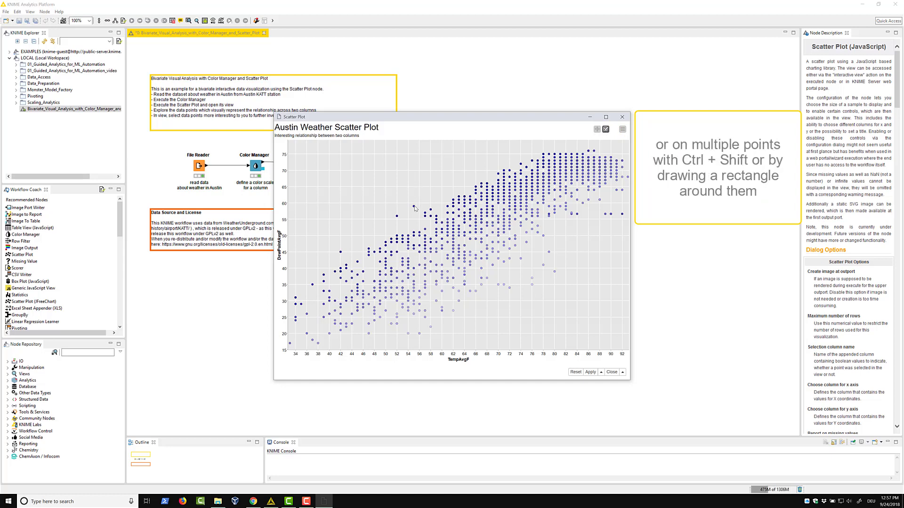
pyautogui.moveTo(407, 197); pyautogui.dragTo(510, 284)
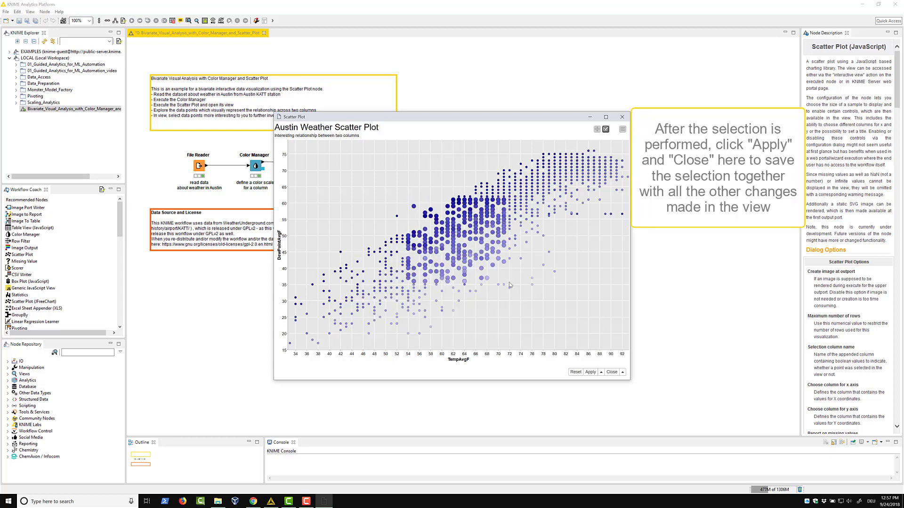
pyautogui.click(591, 372)
pyautogui.click(611, 372)
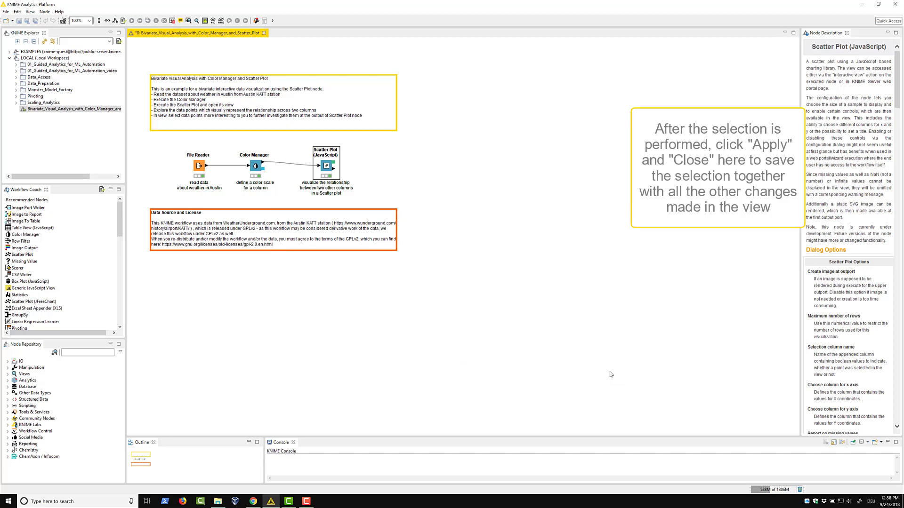
pyautogui.rightClick(333, 167)
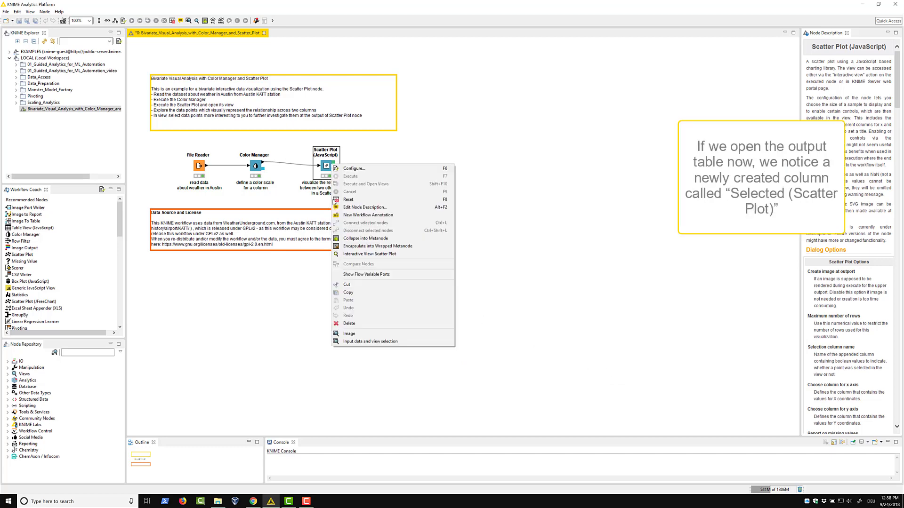
pyautogui.click(374, 342)
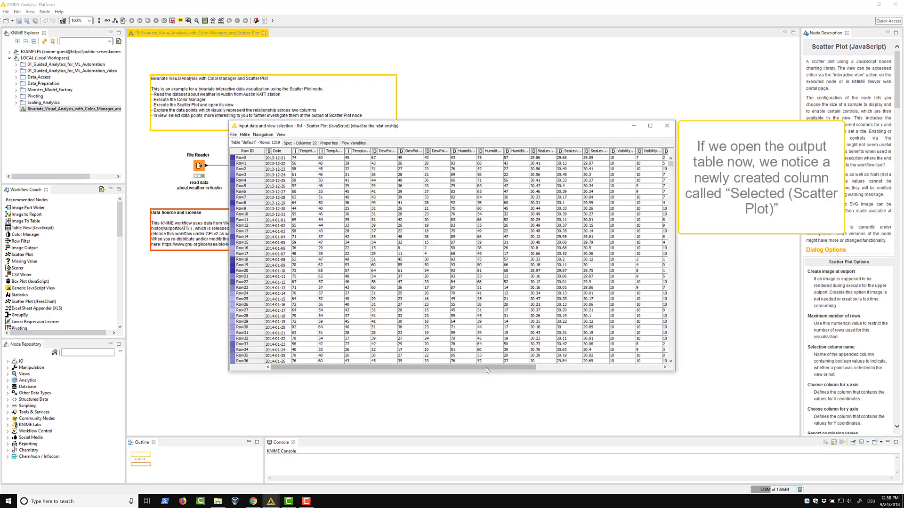
pyautogui.moveTo(517, 368); pyautogui.dragTo(639, 372)
pyautogui.scroll(-11, 542, 252)
pyautogui.scroll(-8, 543, 252)
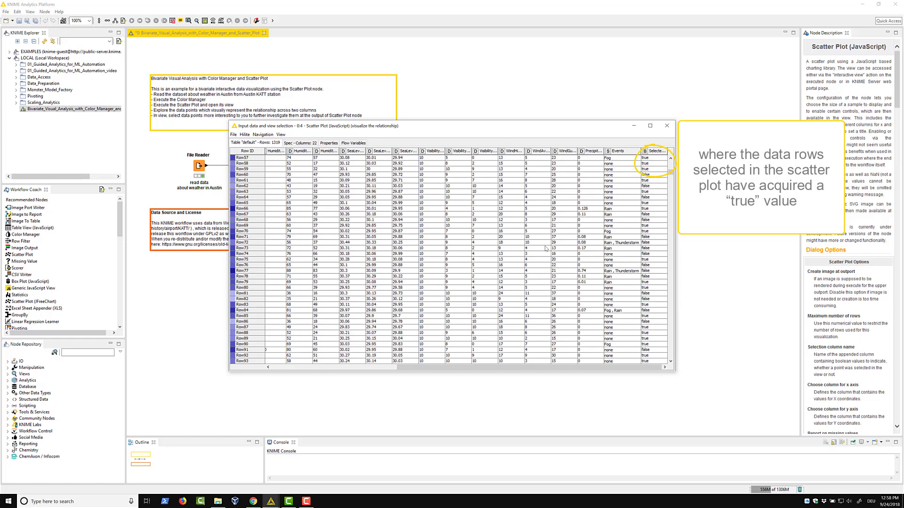
pyautogui.click(667, 126)
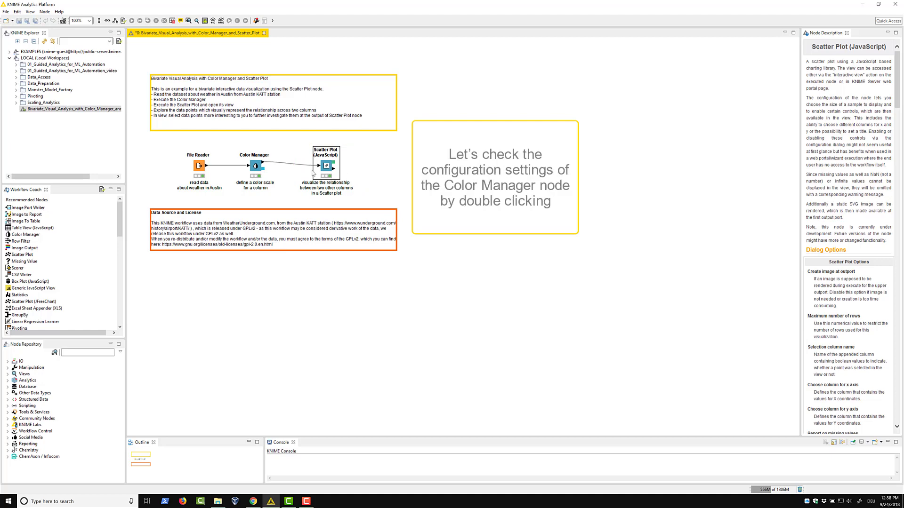
# In the Color Manager, colour by Events and apply the Set 2 palette, then Set 1
pyautogui.doubleClick(255, 167)
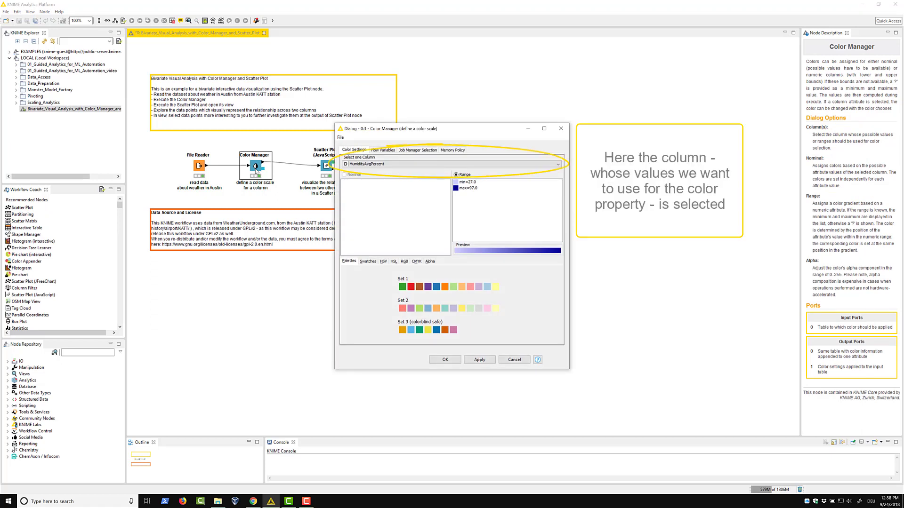
pyautogui.click(396, 165)
pyautogui.scroll(-3, 403, 214)
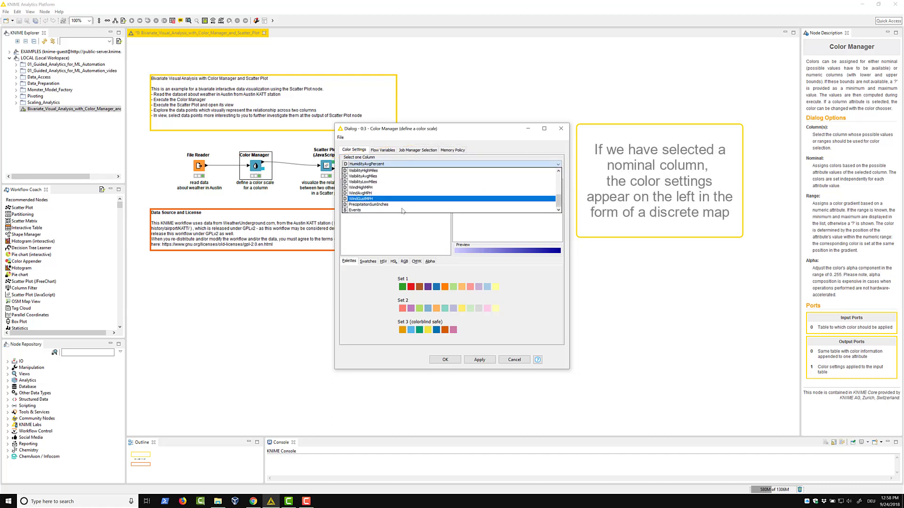
pyautogui.click(401, 211)
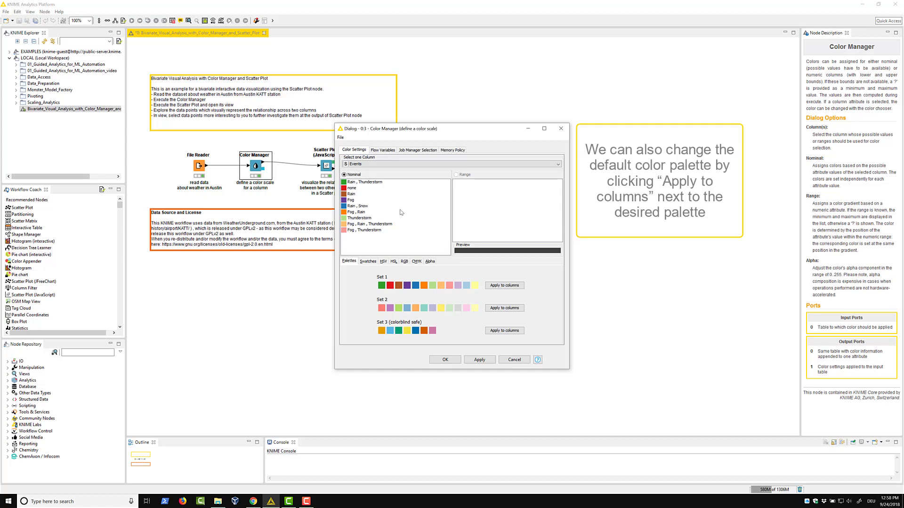
pyautogui.click(518, 310)
pyautogui.click(516, 289)
# Colour by HumidityAvgPercent with red at minimum 27.0 and purple at maximum 97.0
pyautogui.click(434, 165)
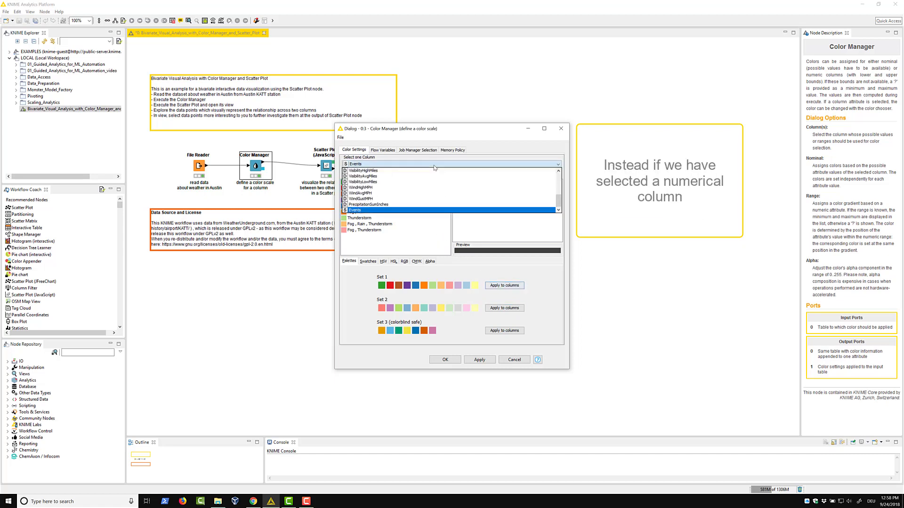
pyautogui.scroll(2, 434, 177)
pyautogui.click(429, 179)
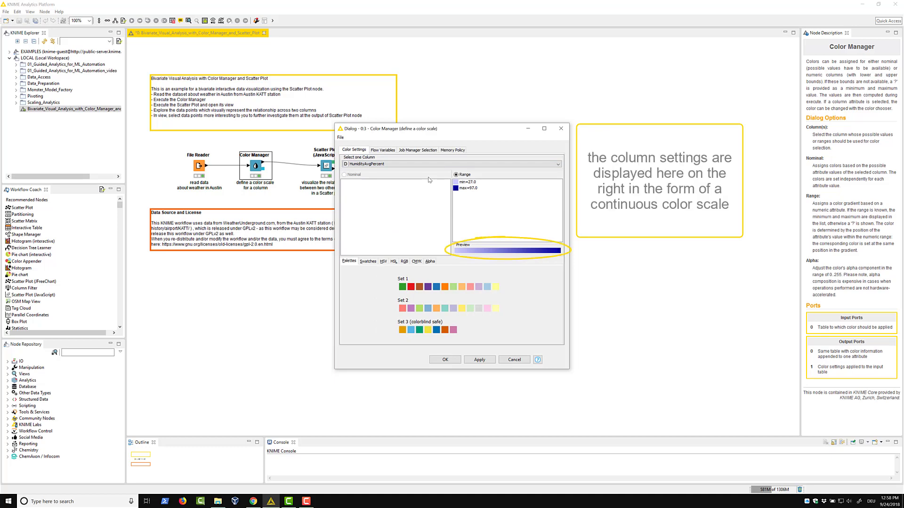
pyautogui.click(468, 182)
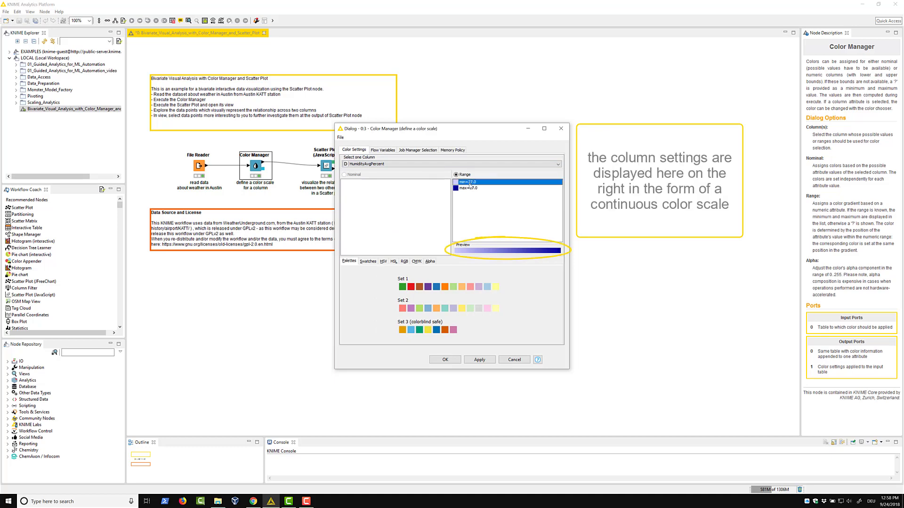
pyautogui.click(412, 289)
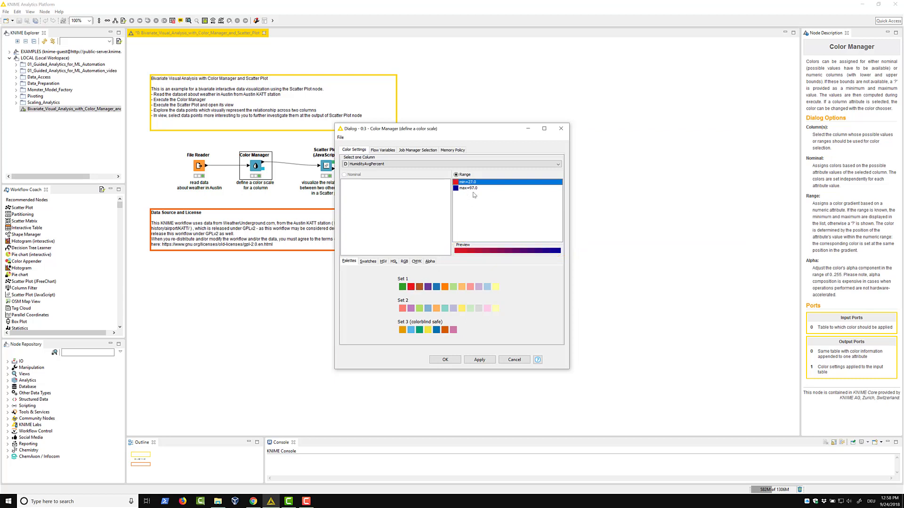
pyautogui.click(471, 188)
pyautogui.click(427, 288)
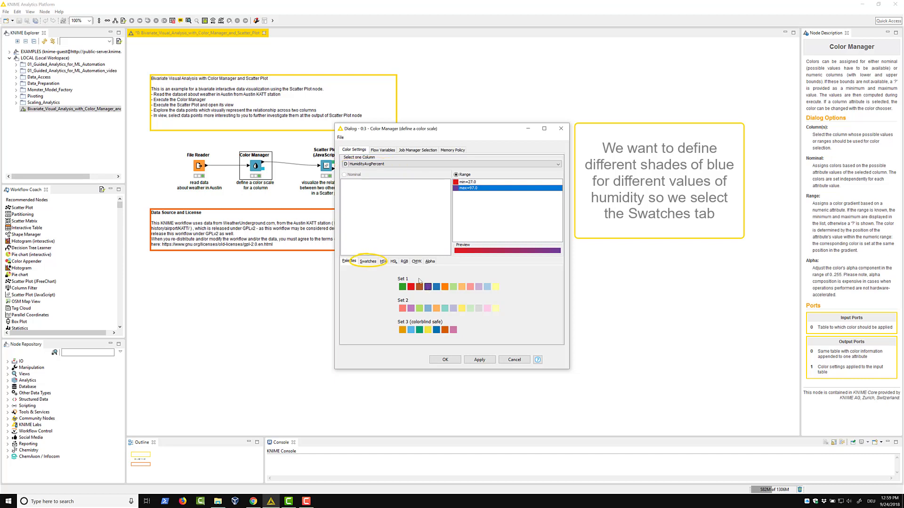
# From the Swatches grid, make 27.0 very light blue and 97.0 very dark blue, then confirm
pyautogui.click(368, 262)
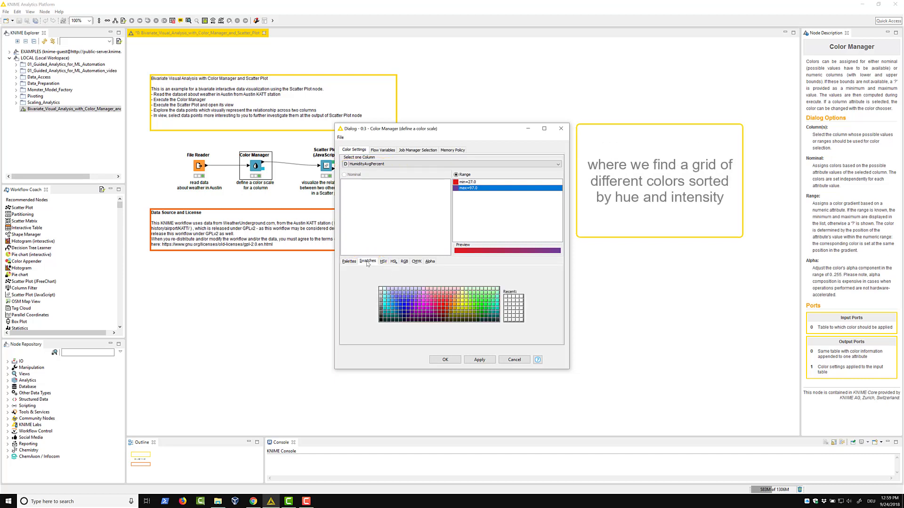
pyautogui.click(491, 183)
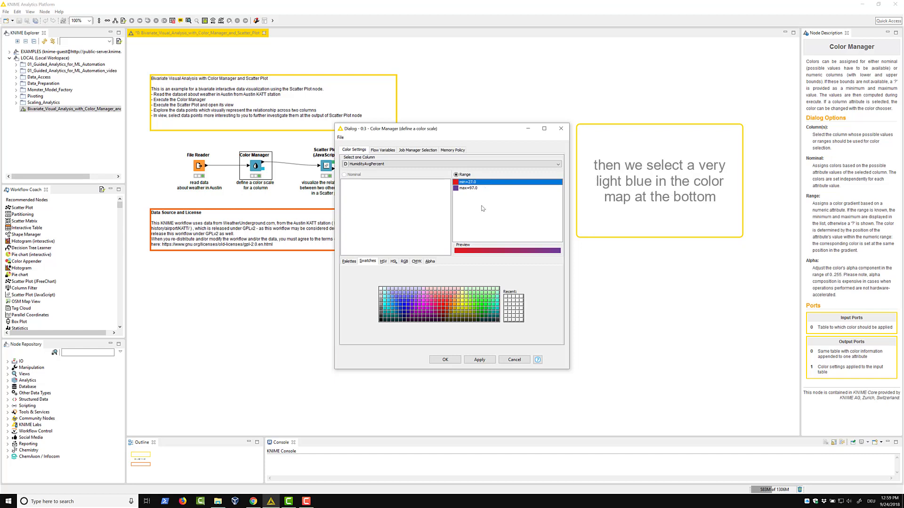
pyautogui.click(404, 290)
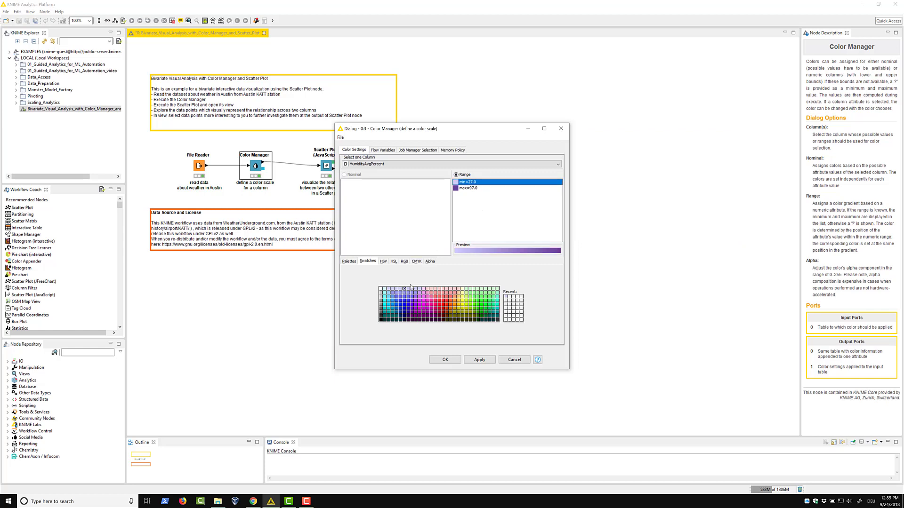
pyautogui.click(465, 188)
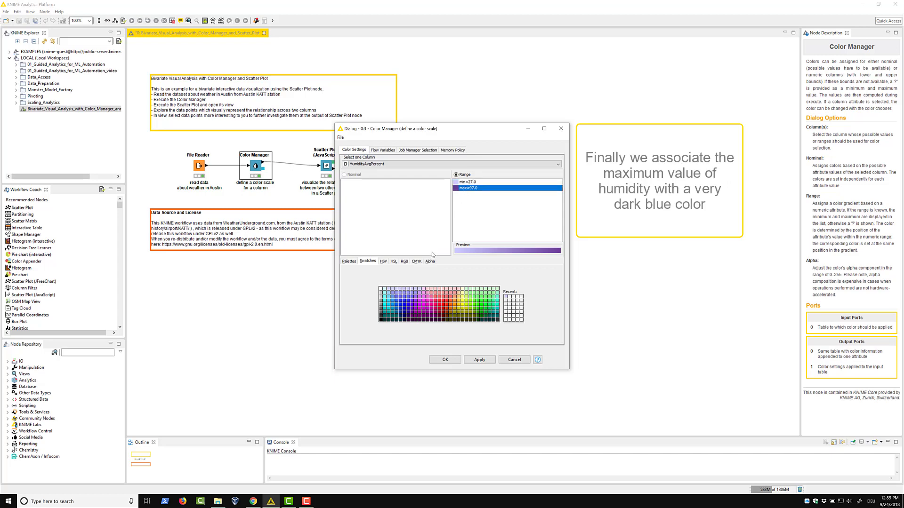
pyautogui.click(404, 312)
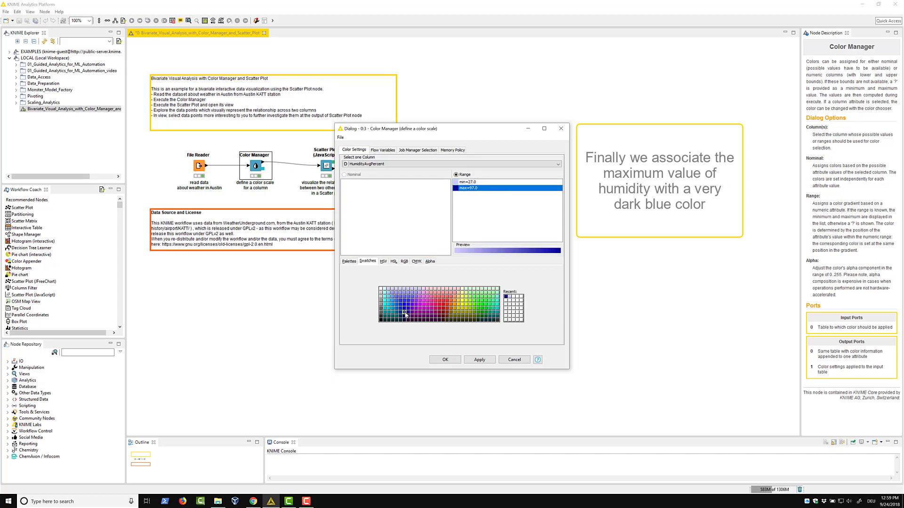
pyautogui.click(444, 359)
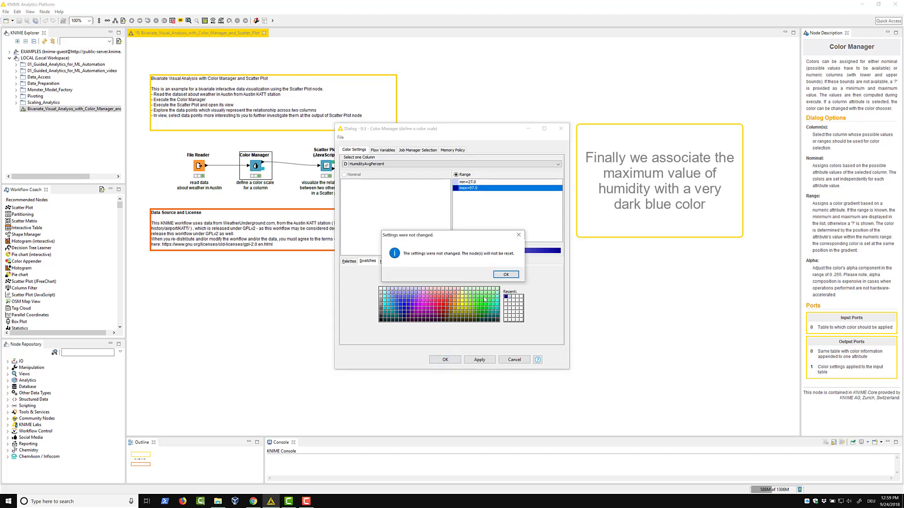
# Dismiss the settings notice, inspect the Color Manager's Table with Colors, then close it
pyautogui.click(505, 274)
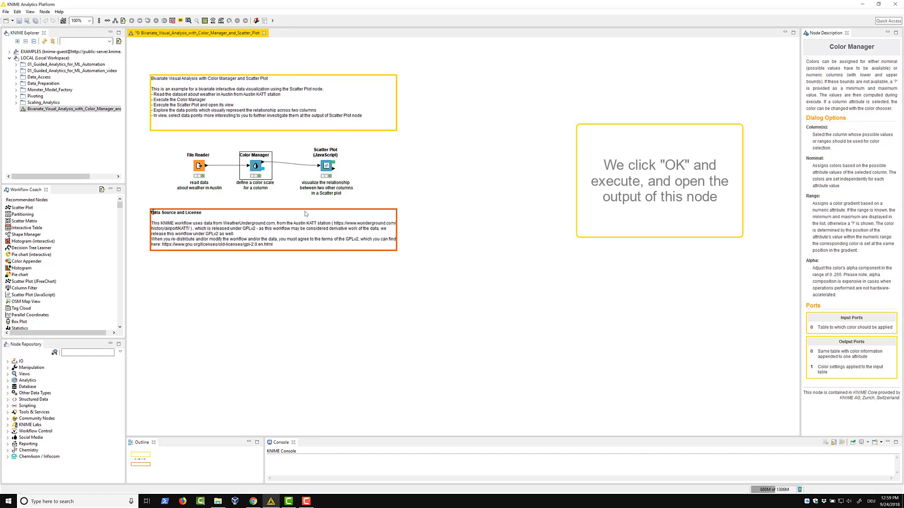
pyautogui.rightClick(260, 163)
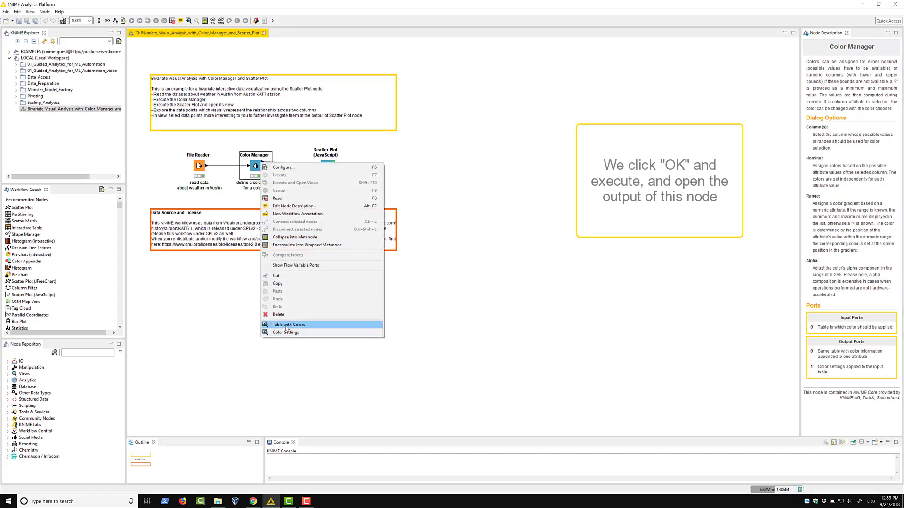
pyautogui.click(287, 324)
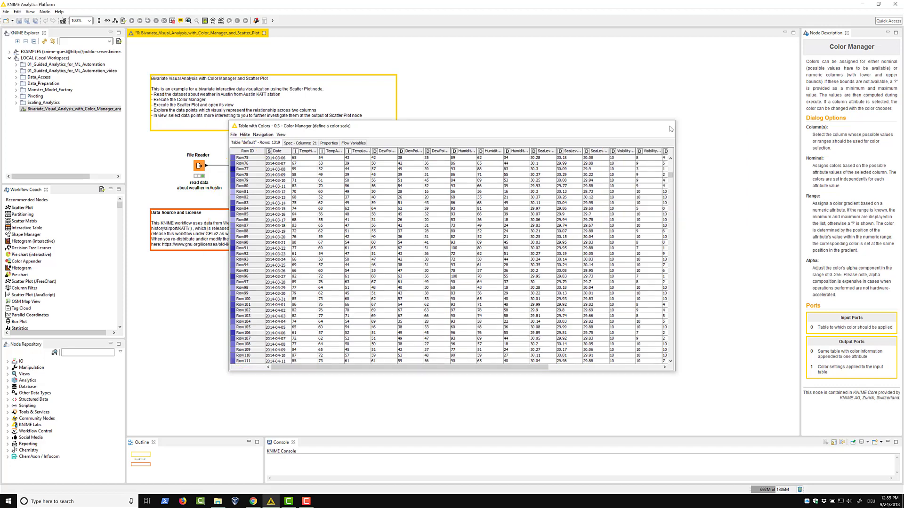
pyautogui.click(671, 126)
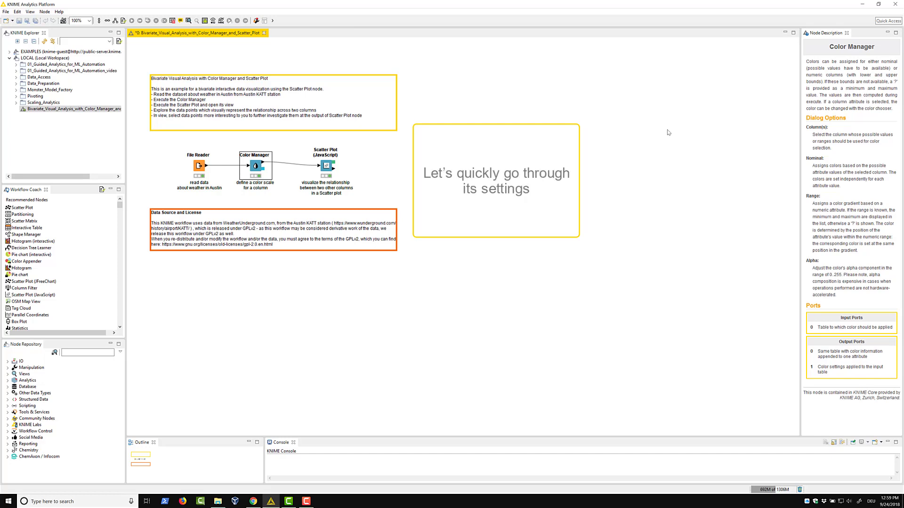
# Open the Scatter Plot (JavaScript) node's configuration dialog
pyautogui.click(330, 169)
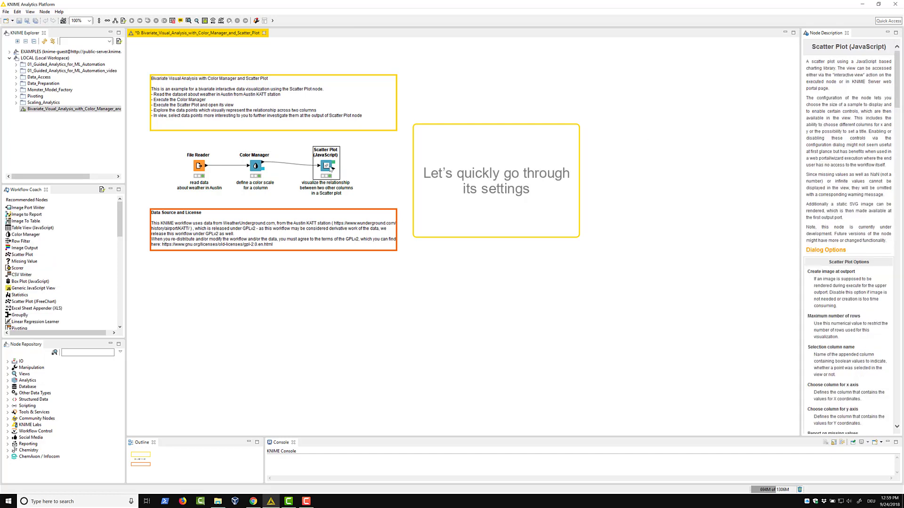
pyautogui.doubleClick(330, 168)
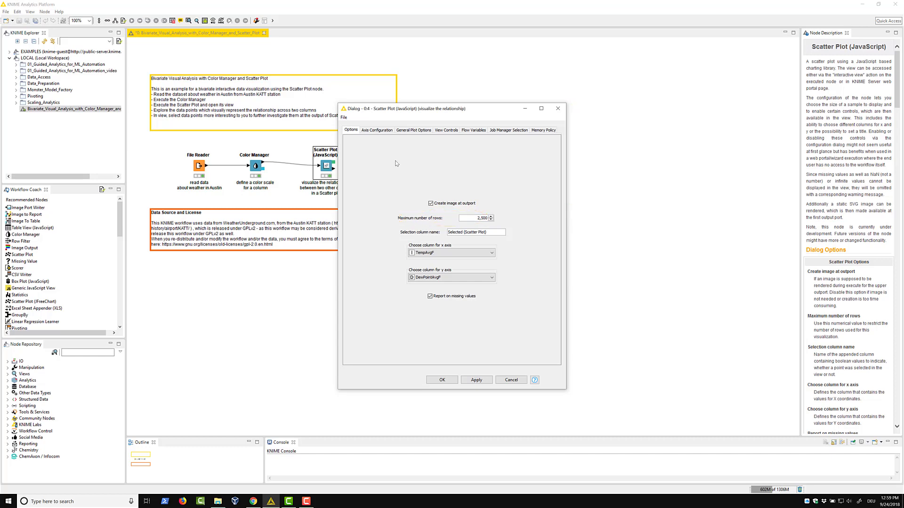
# Switch the Scatter Plot dialog to its Axis Configuration tab
pyautogui.click(383, 132)
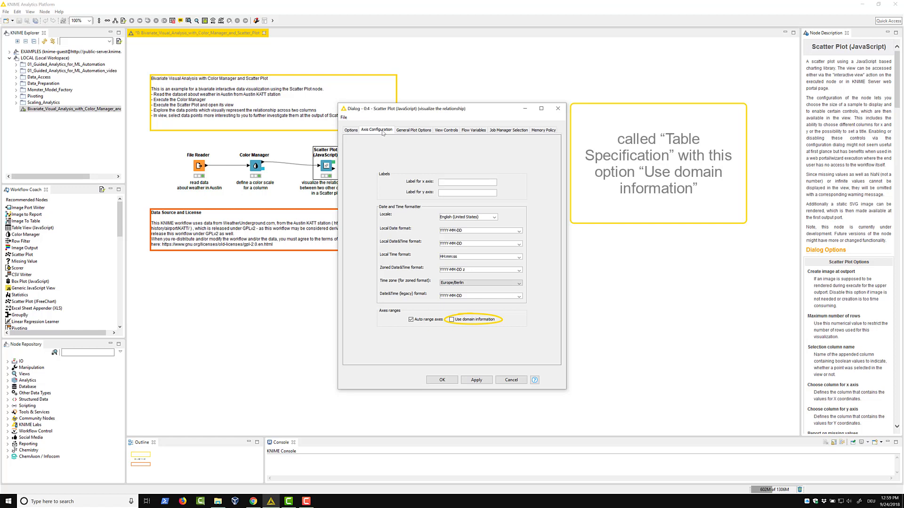
# Display the Scatter Plot's General Plot Options: 800×600 size, grid, resize-to-window and fullscreen
pyautogui.click(407, 133)
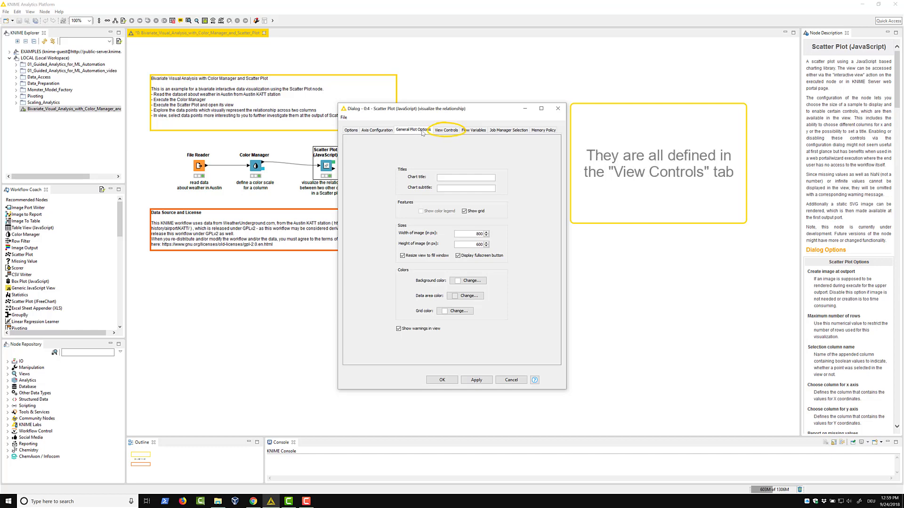
# Display the View Controls options with selection events, panning and mouse-wheel zooming enabled
pyautogui.click(439, 130)
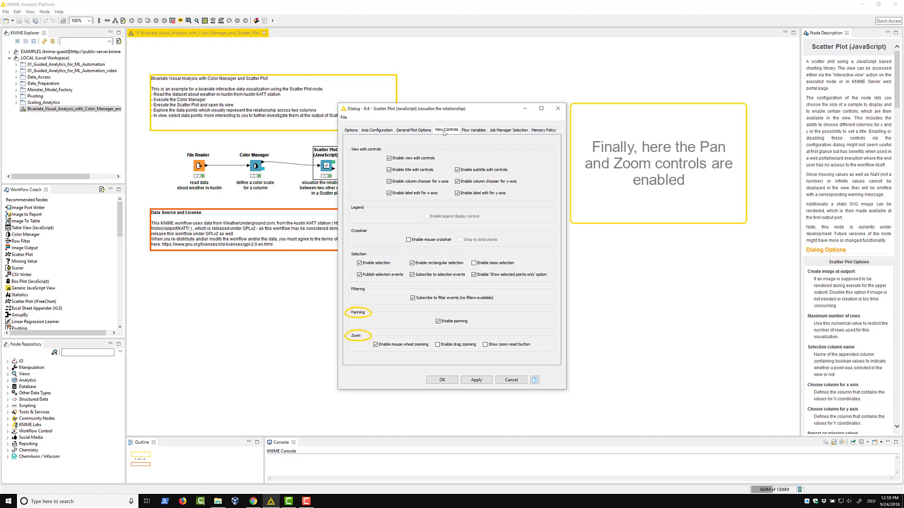
# Close the settings and open the interactive DewPointAvgF vs TempAvgF Scatter Plot view
pyautogui.click(557, 109)
pyautogui.rightClick(327, 168)
pyautogui.click(364, 259)
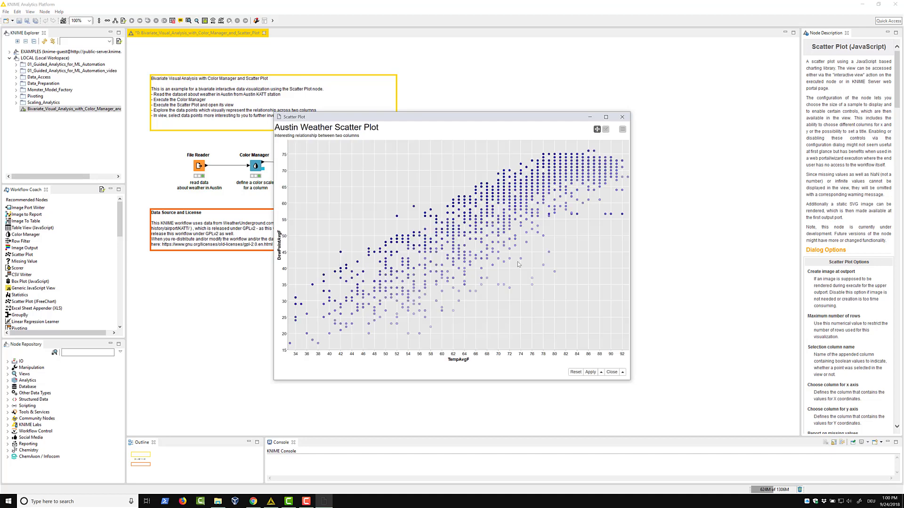